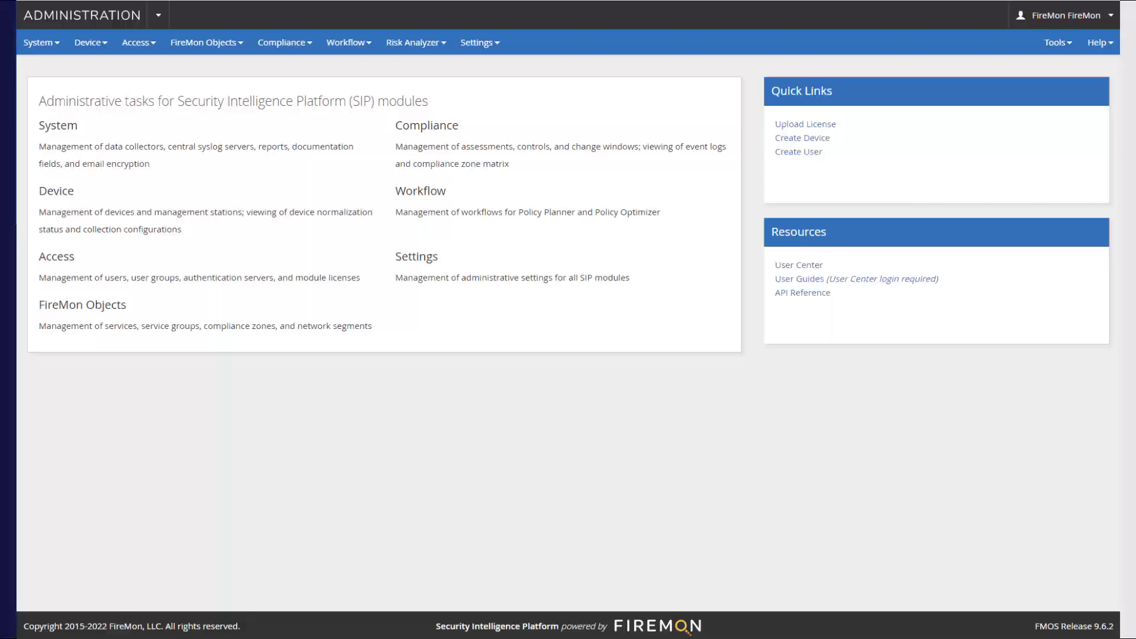
Step: Open the system's rule documentation page and look through its list of fields
click(38, 46)
click(61, 197)
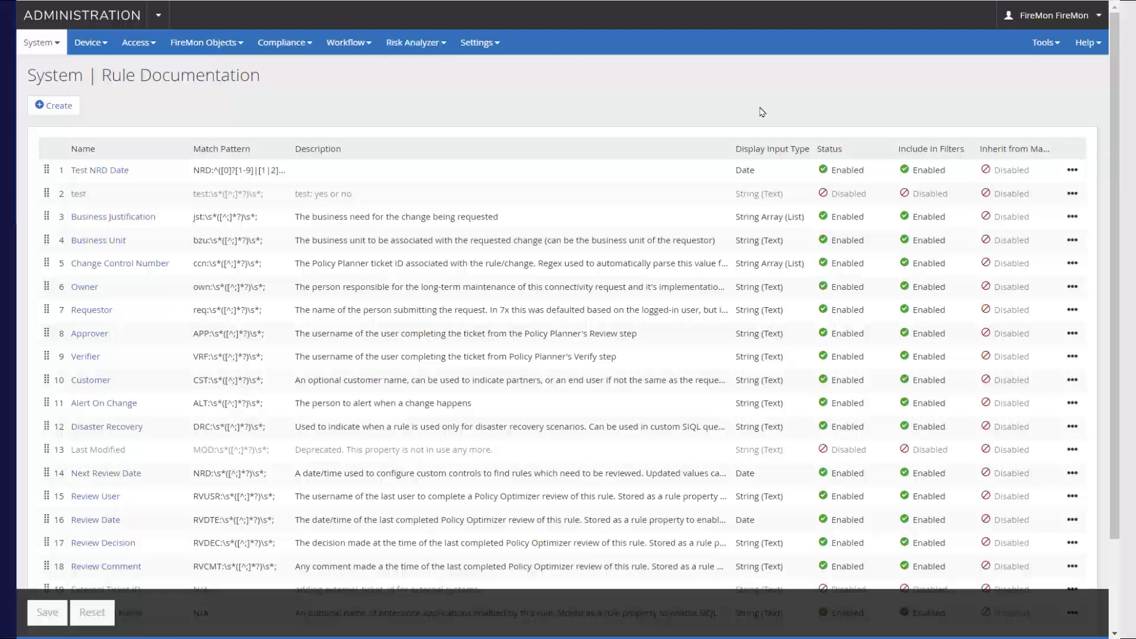
scroll(1119, 106, down, 2)
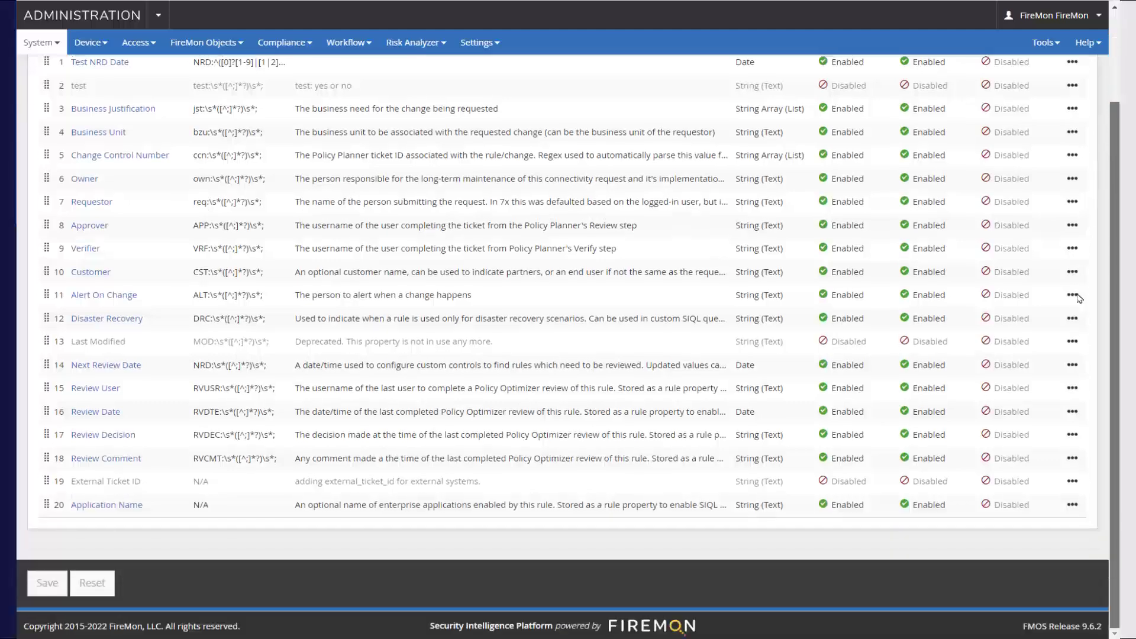
scroll(1096, 243, up, 2)
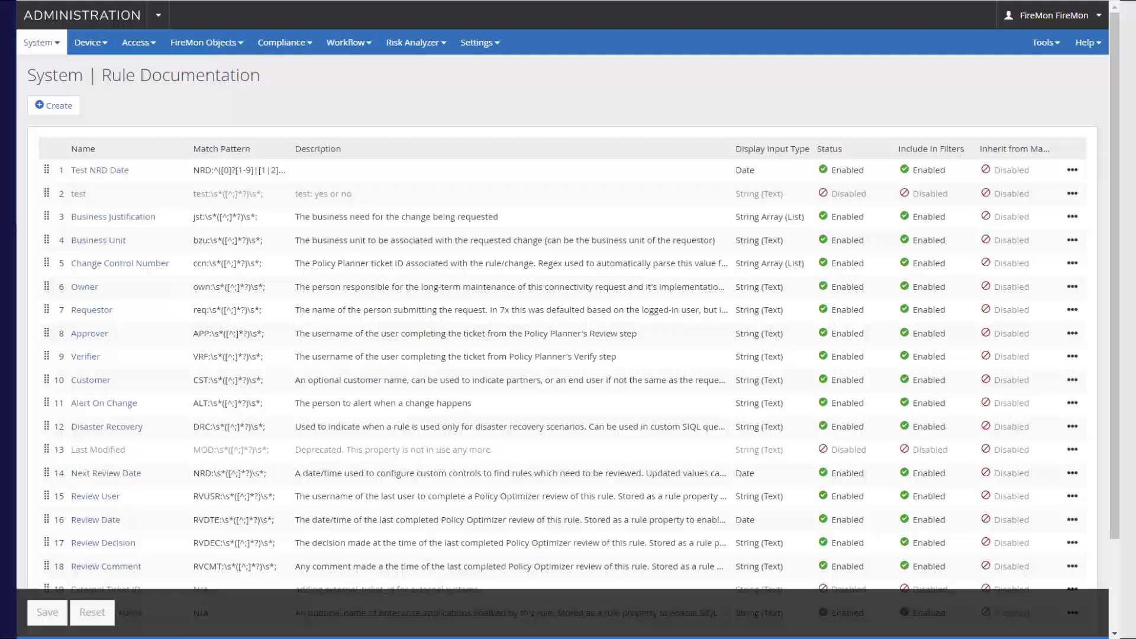
Step: Examine the properties and display input types offered for a new rule documentation field, leaving without creating one
click(55, 107)
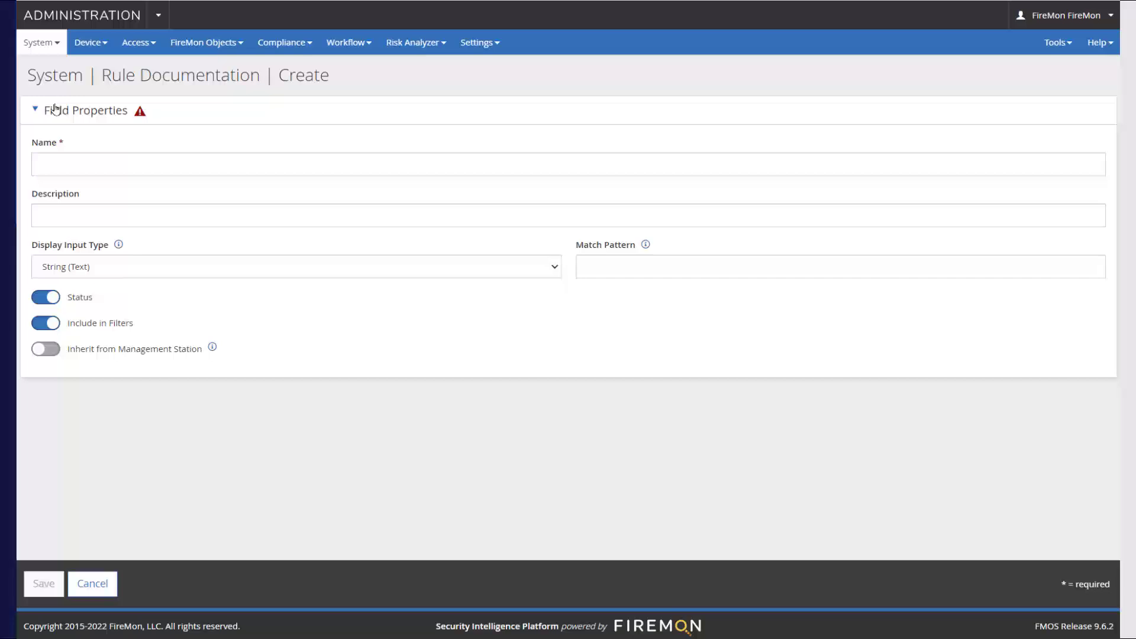
click(55, 164)
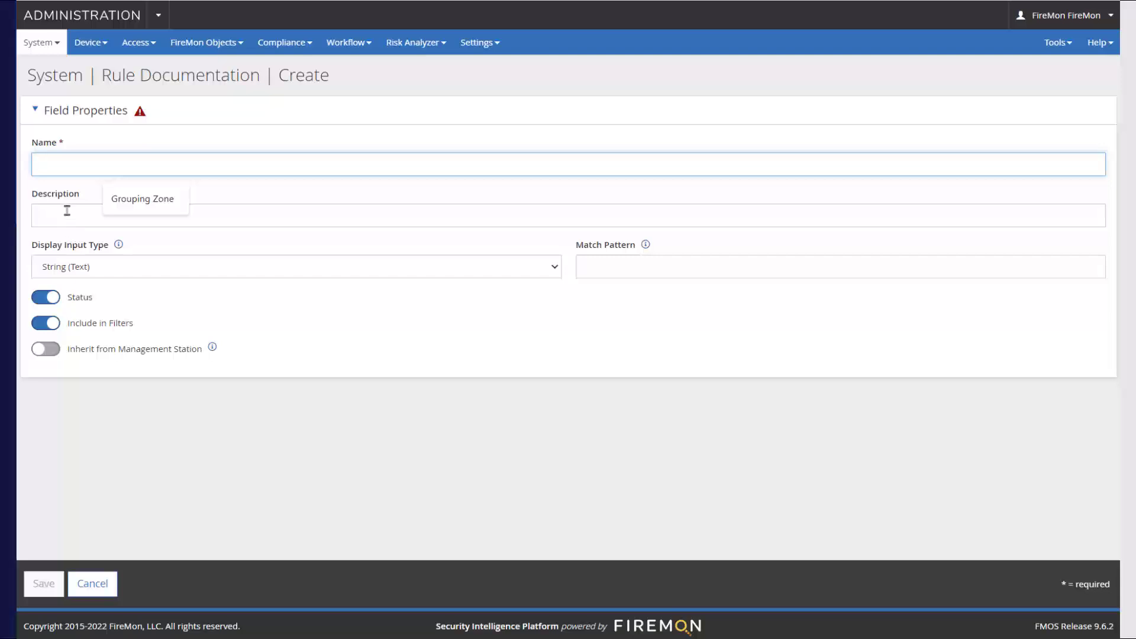
click(66, 213)
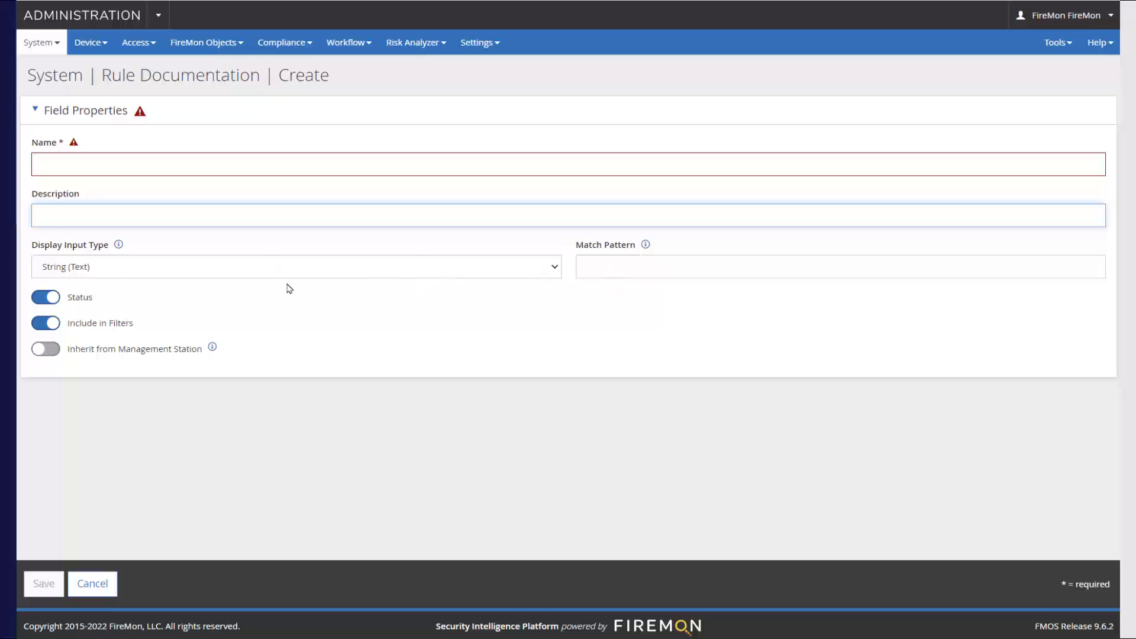
click(555, 268)
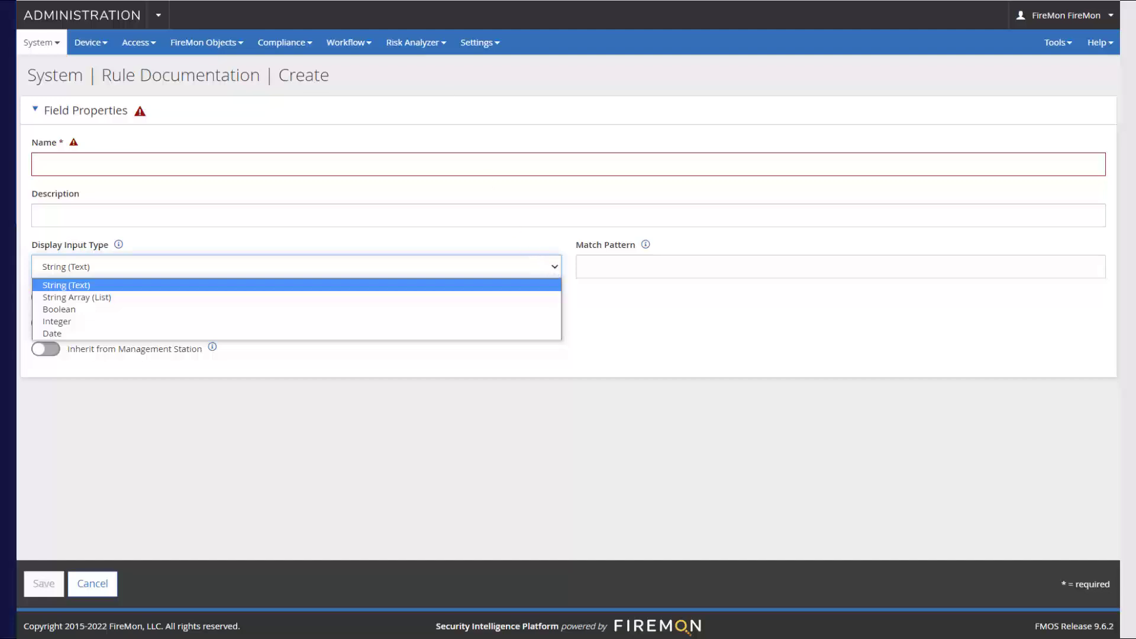
key(Escape)
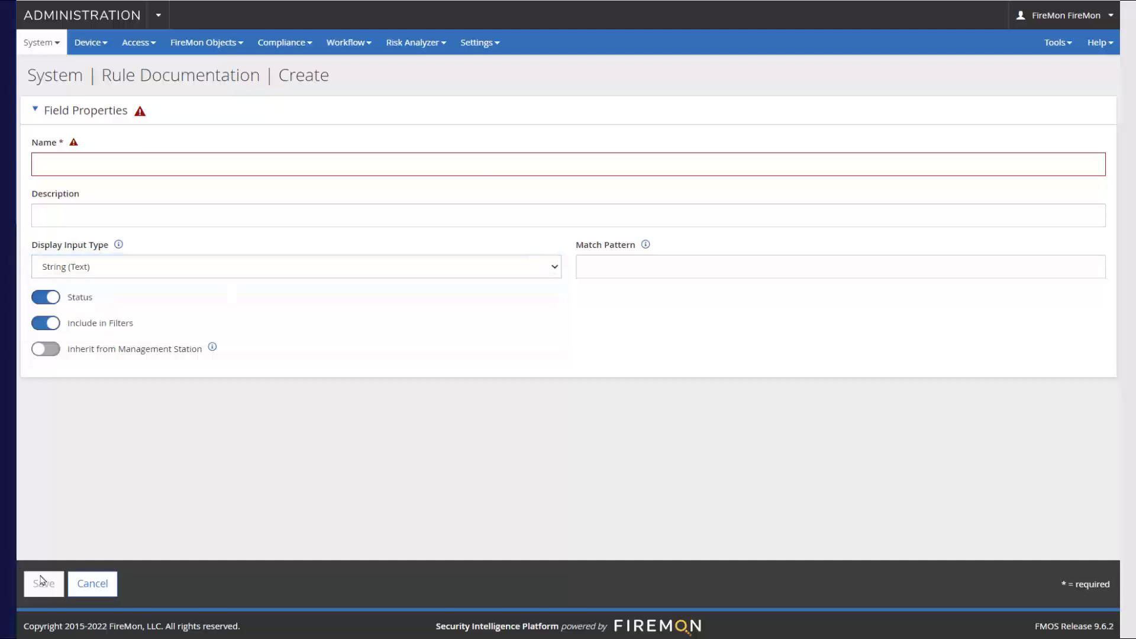
click(91, 588)
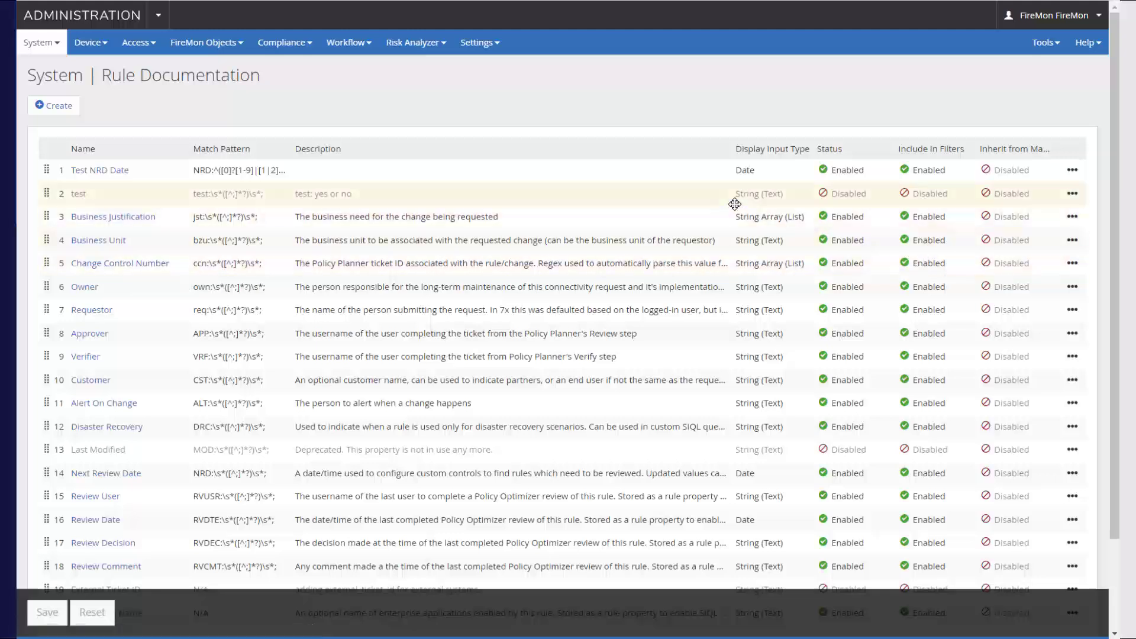
Step: Open the rule documentation field "test" for editing and change its description to "tst: yes or no"
click(1073, 194)
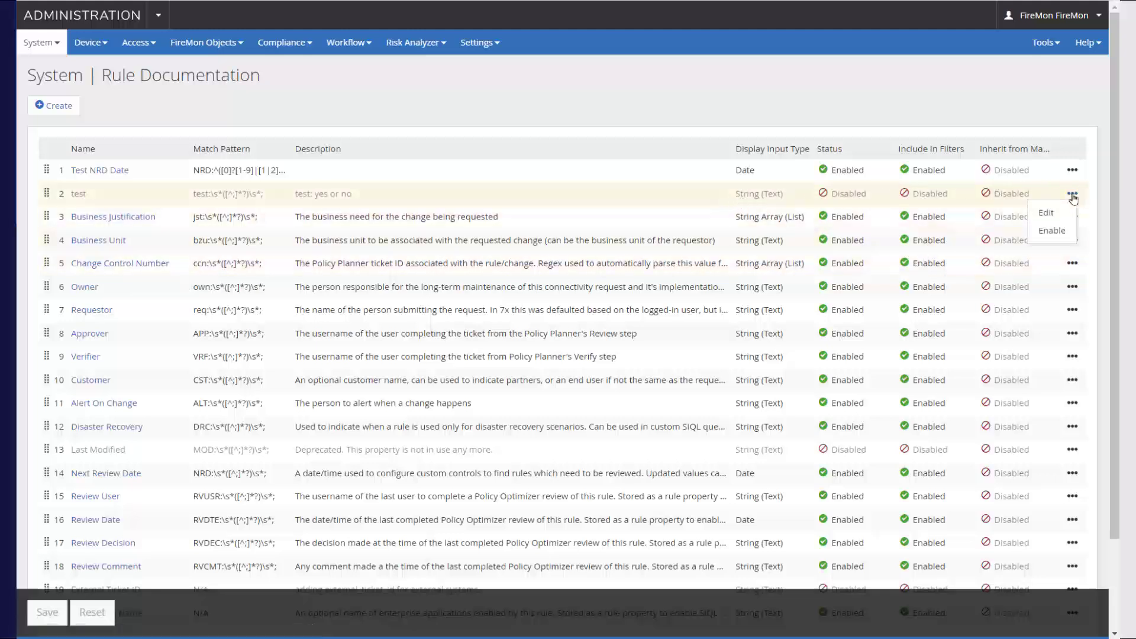
click(1047, 213)
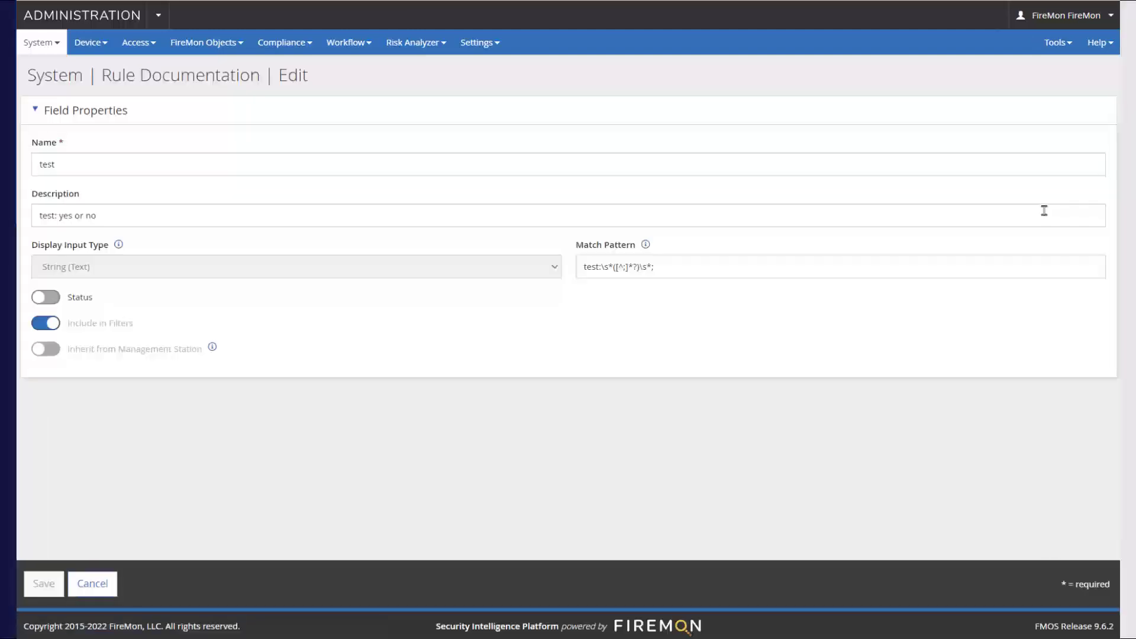
click(42, 216)
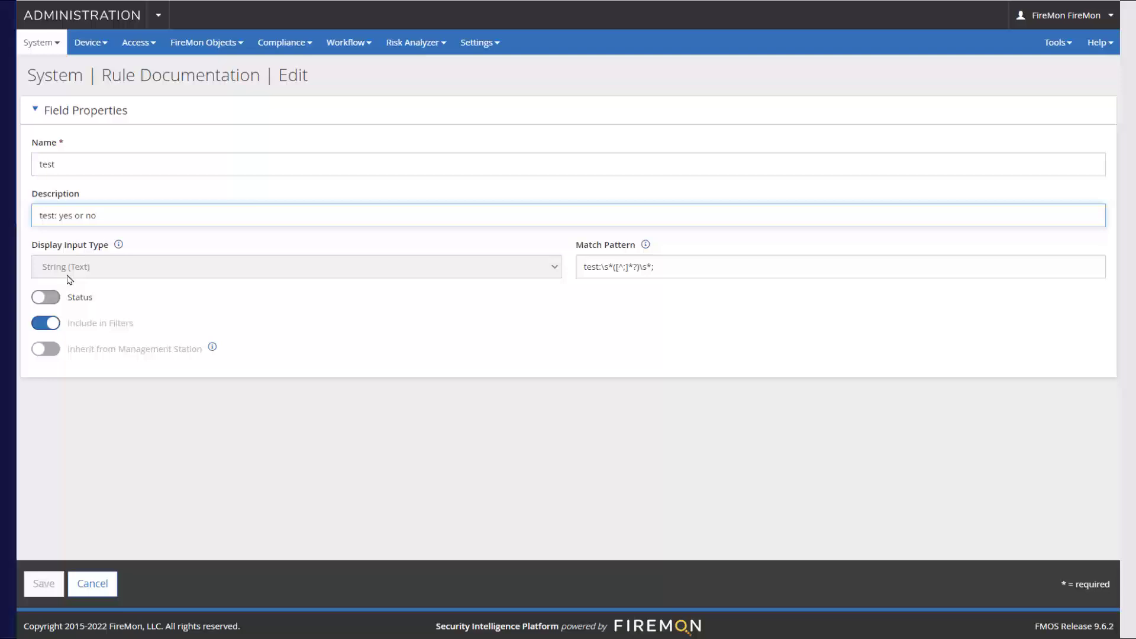
key(Delete)
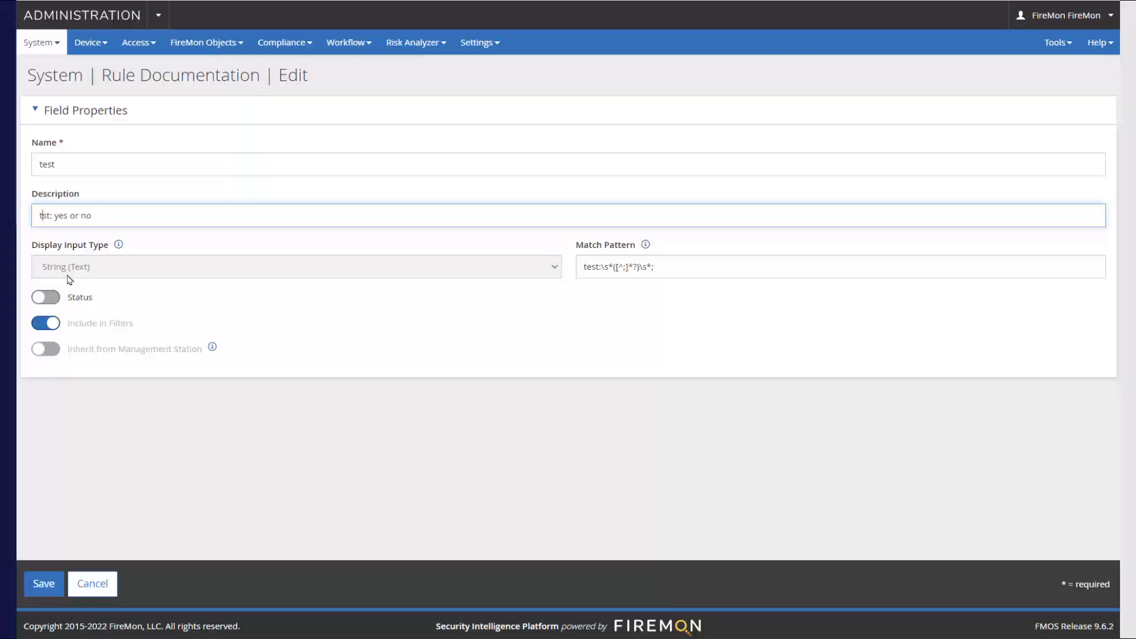
Step: Set the field's match pattern to "tst:\s*([^;]*?)\s*;", enable its status and save the field
click(586, 267)
key(Delete)
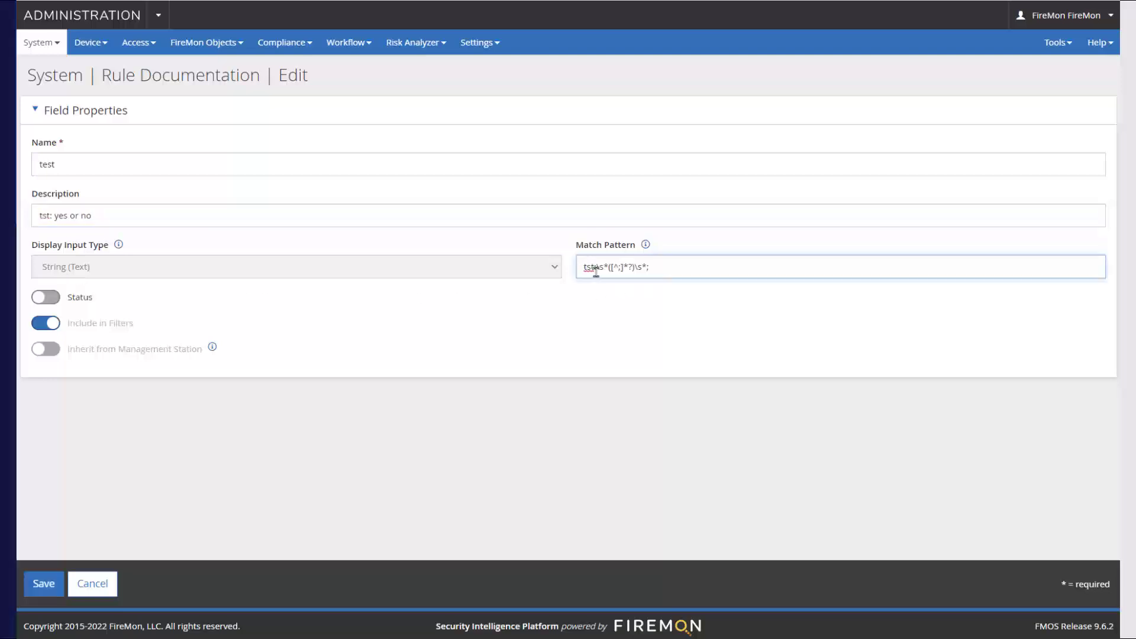
click(59, 298)
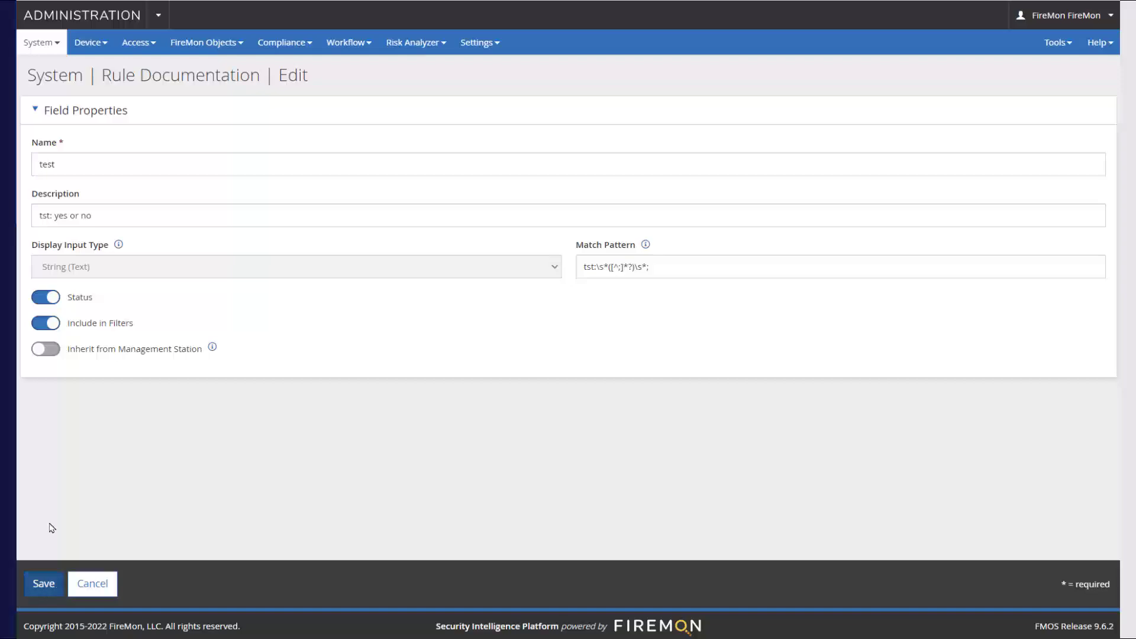
click(40, 586)
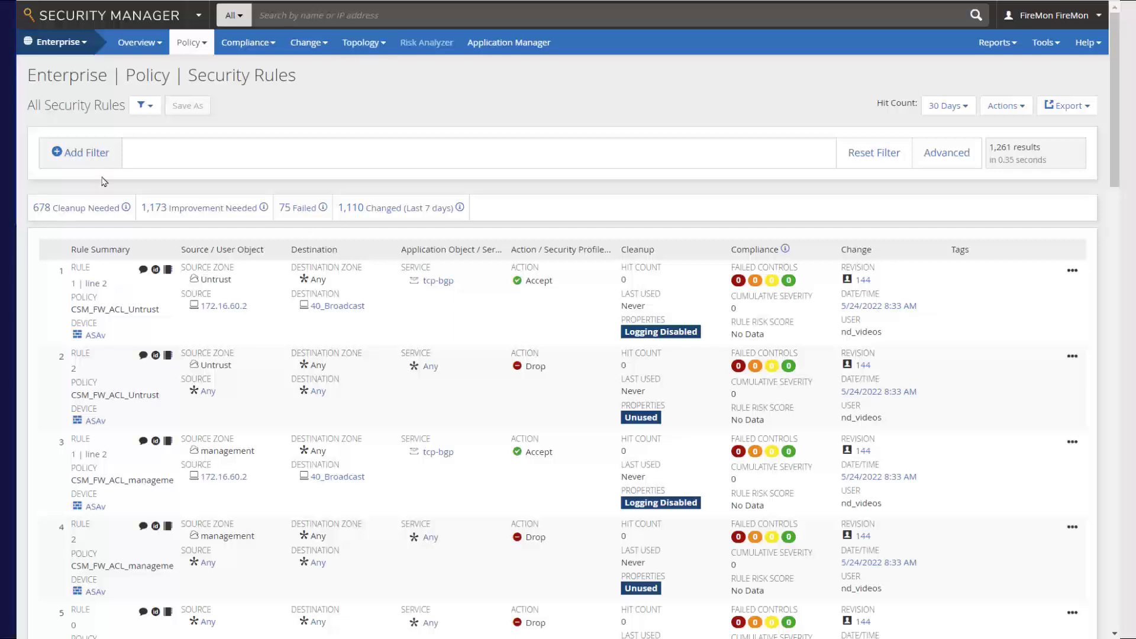
Step: In Security Manager, open the enterprise-wide security rules and view the bulk Update Rule Doc form
click(194, 46)
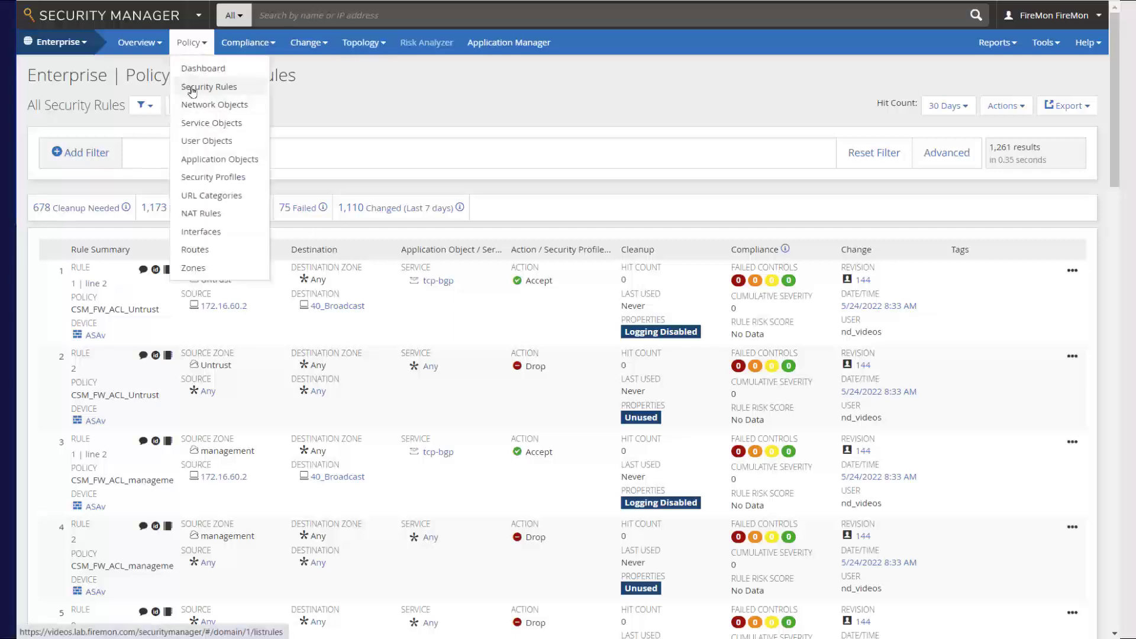
click(184, 89)
click(997, 112)
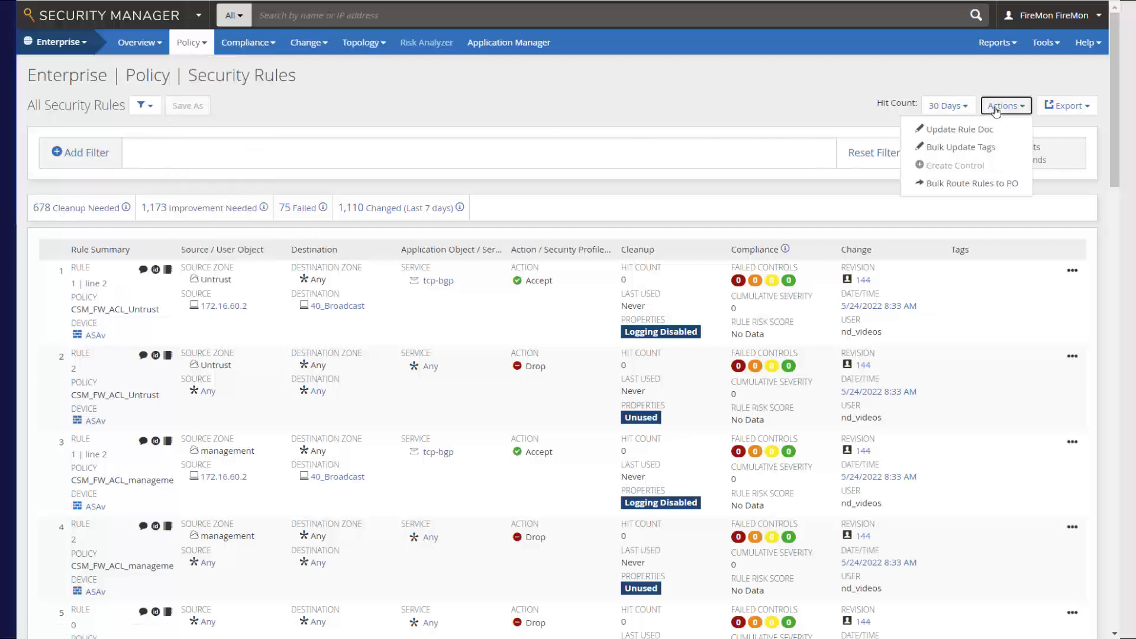
click(951, 132)
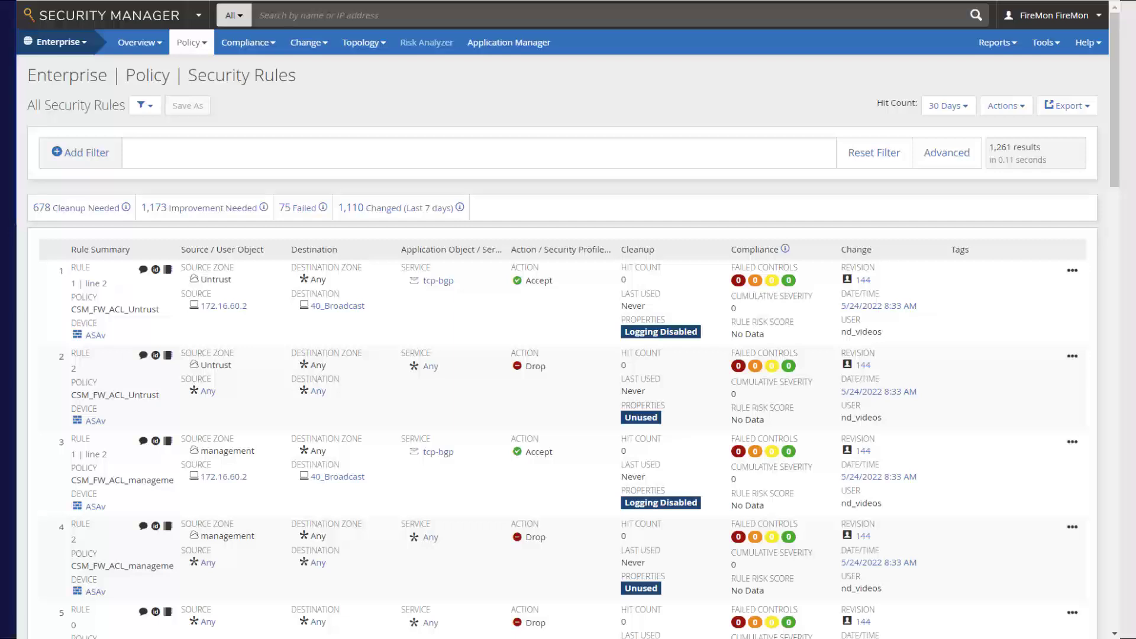
Step: Narrow the scope from Enterprise to the Chicago device group and open its security rules
click(65, 47)
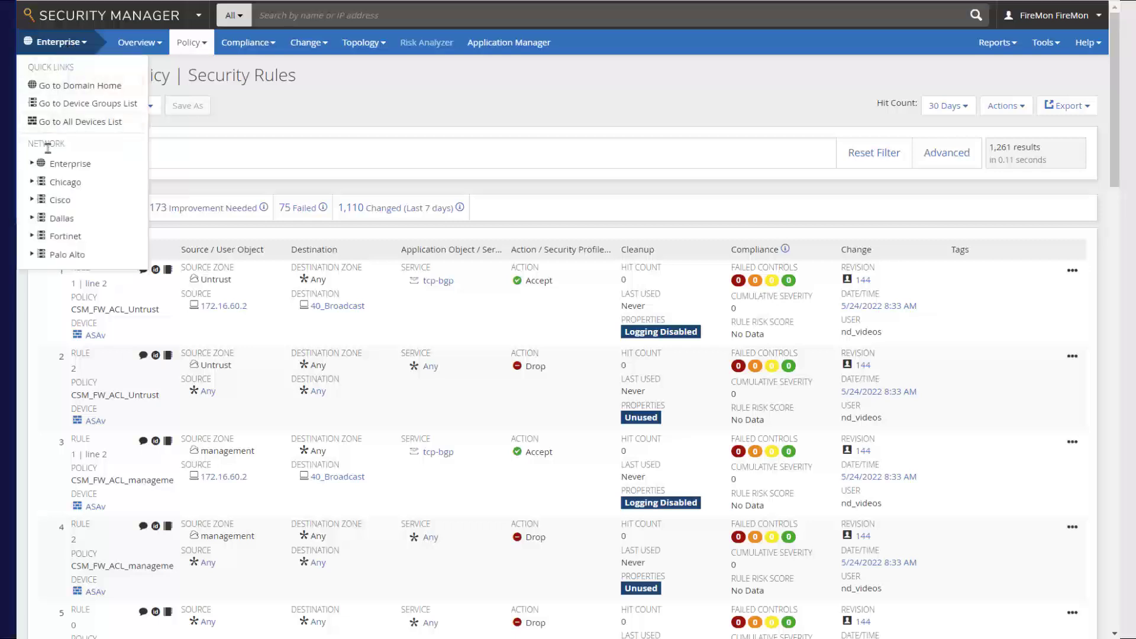
click(58, 187)
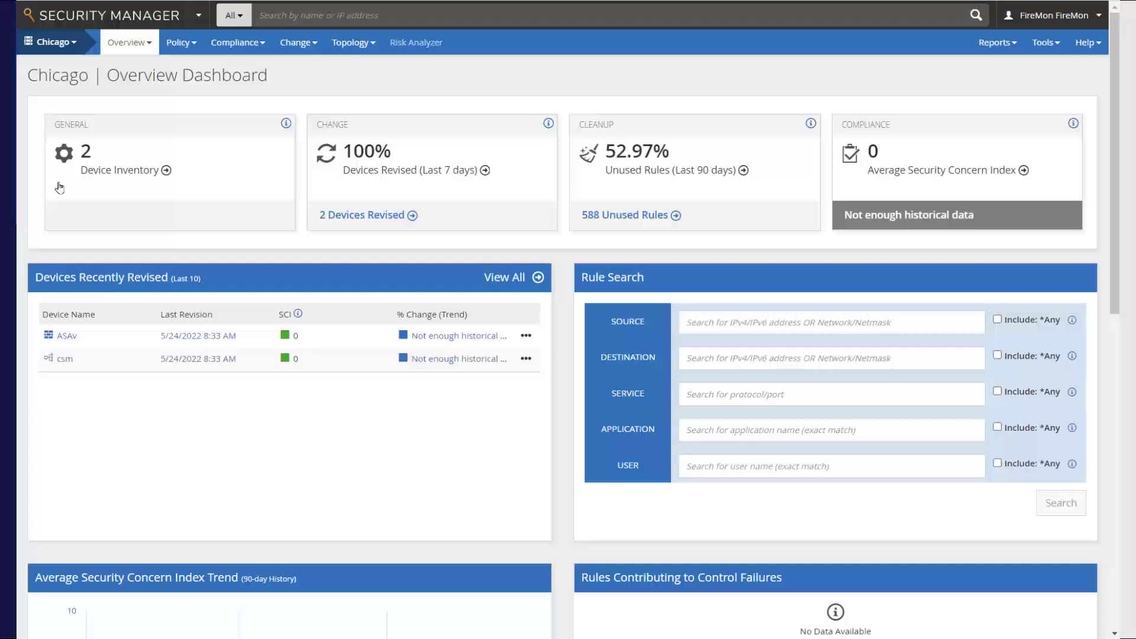
click(178, 45)
click(188, 89)
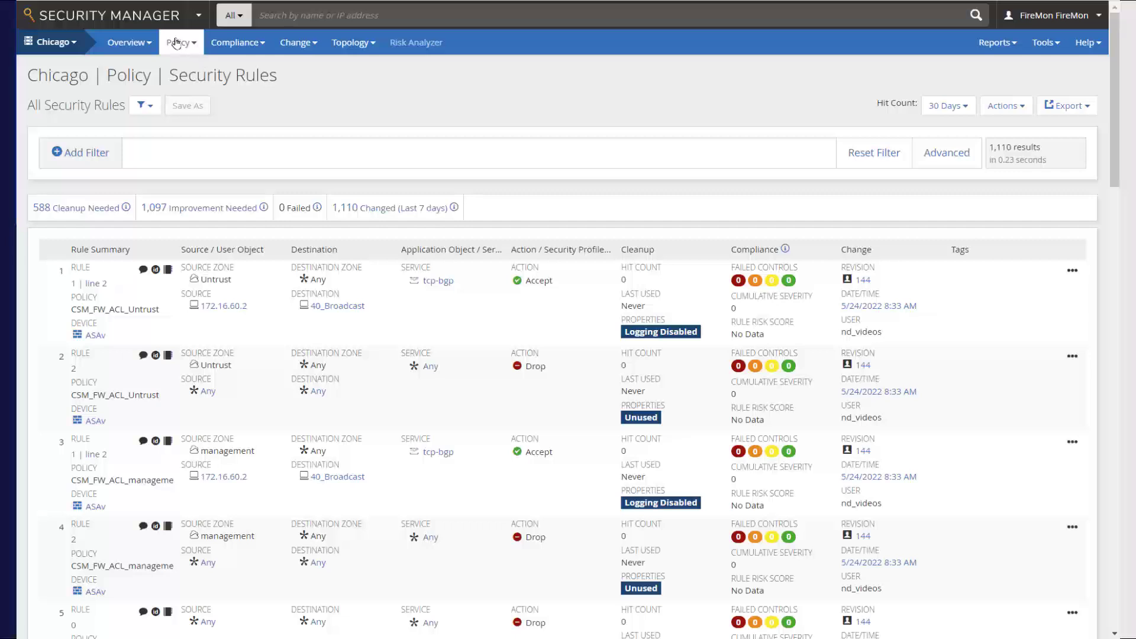
Step: Filter the Chicago security rules by Business Unit equals "Chicago", and reset the filter after checking the matches
click(58, 153)
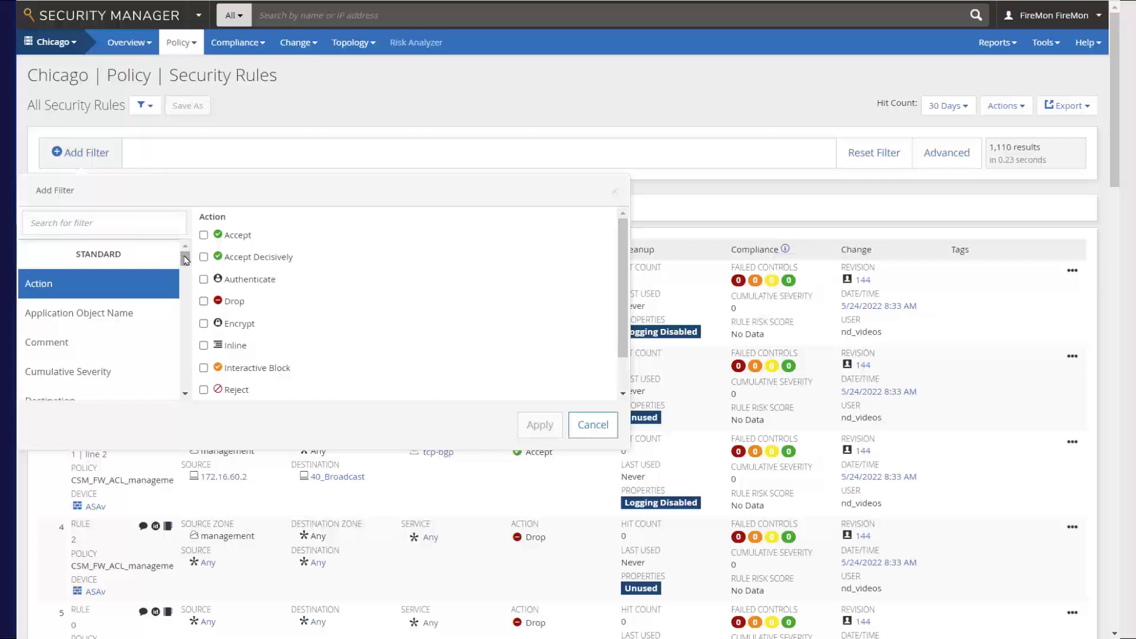
drag(179, 260, 220, 349)
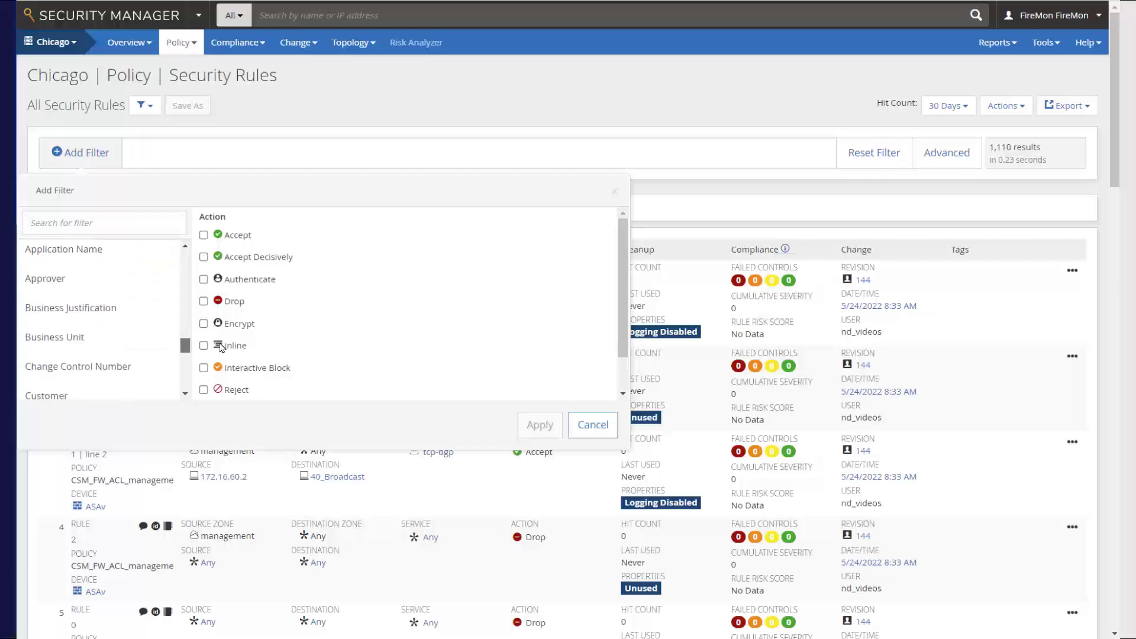
click(58, 341)
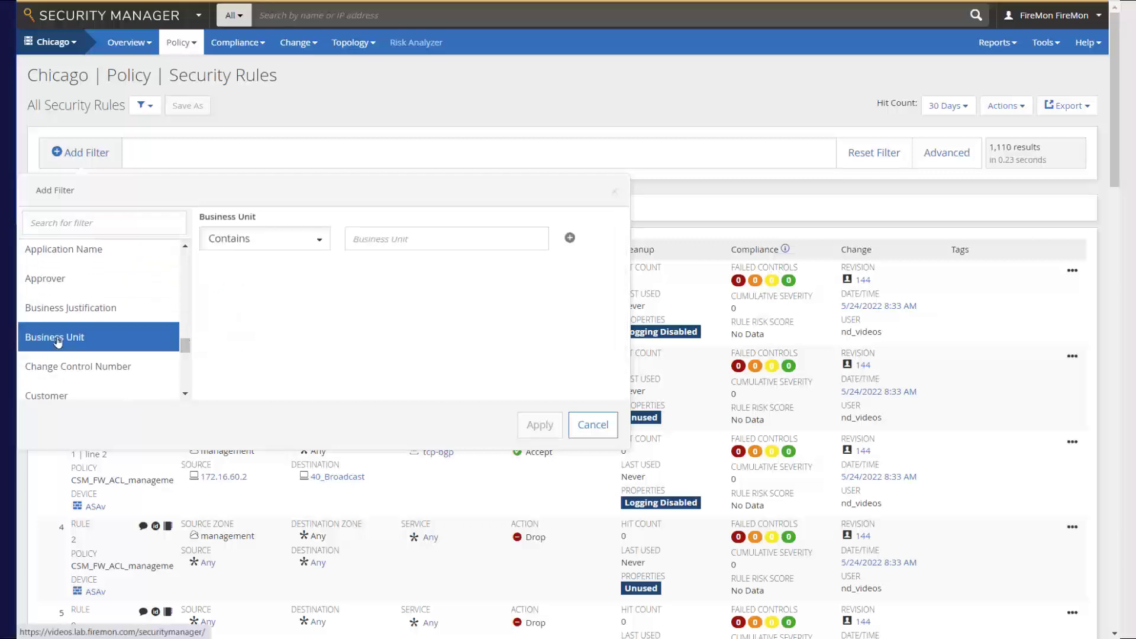
click(321, 240)
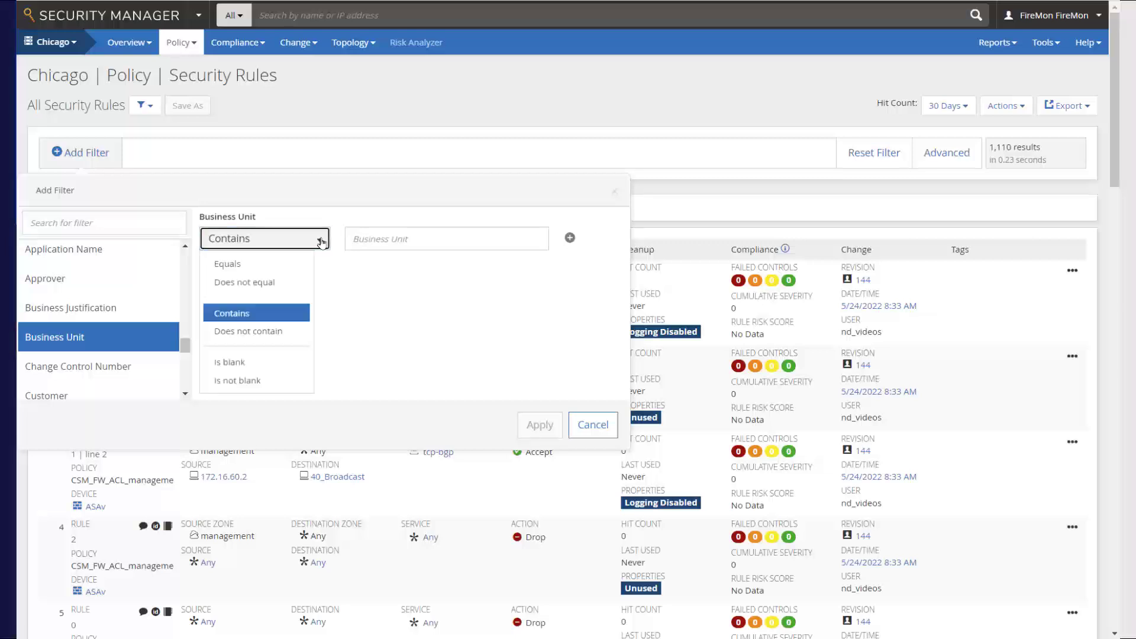
click(251, 268)
click(390, 240)
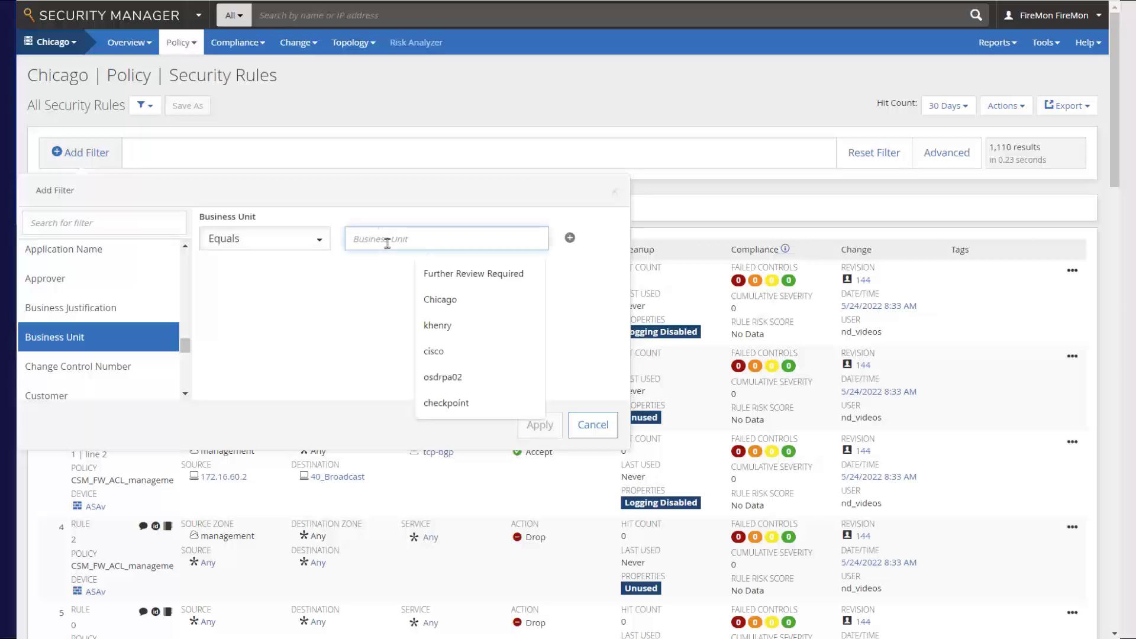
text(Chicago)
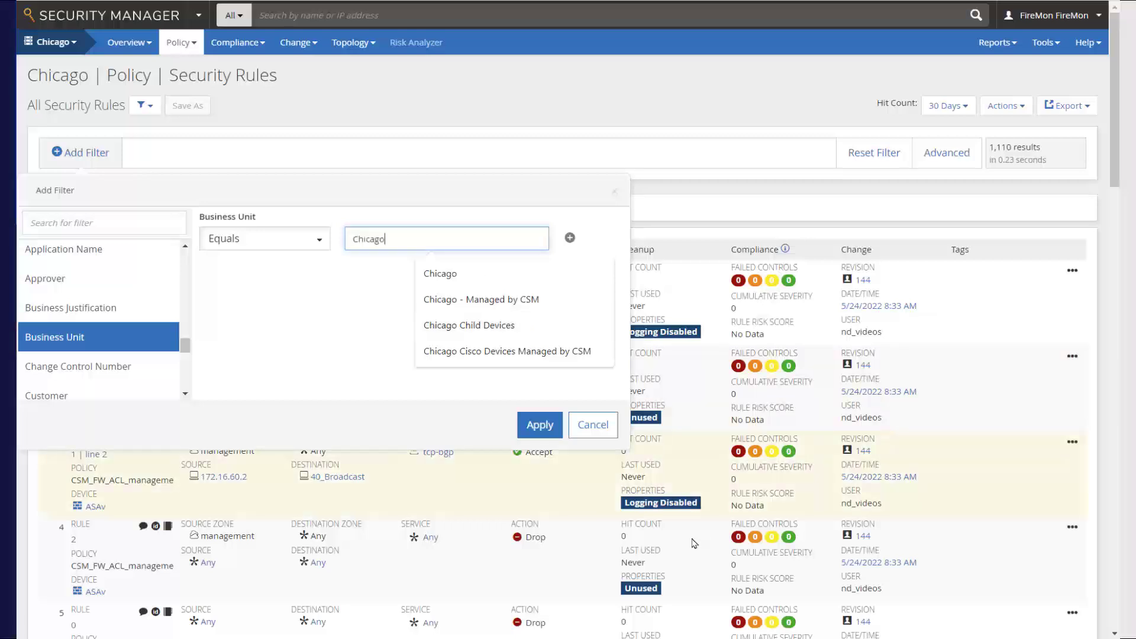
click(539, 425)
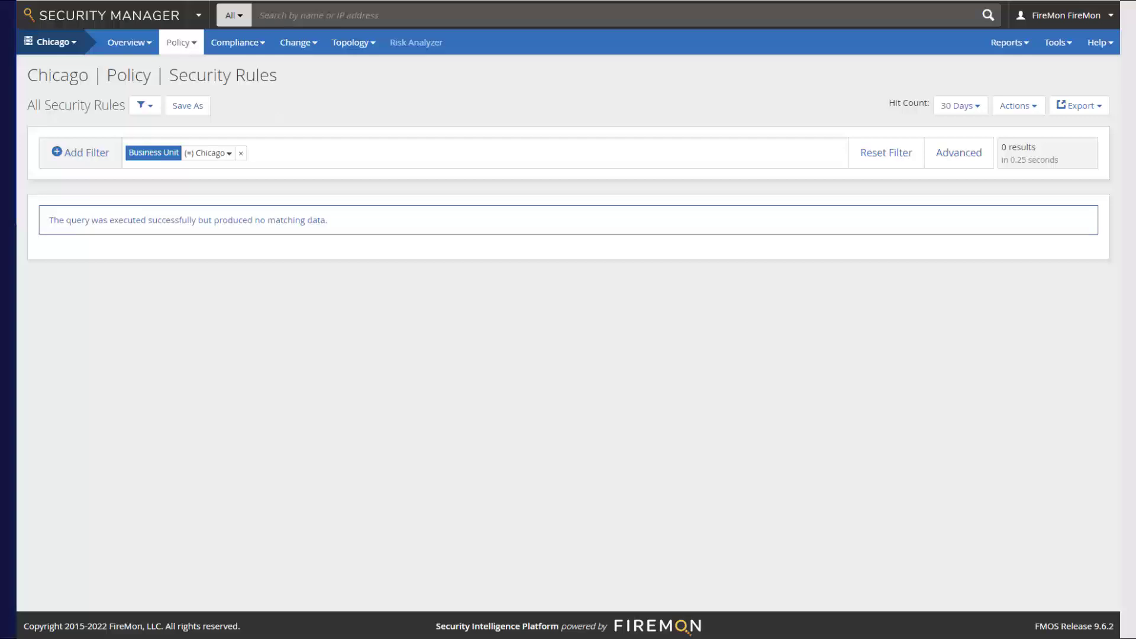
click(877, 156)
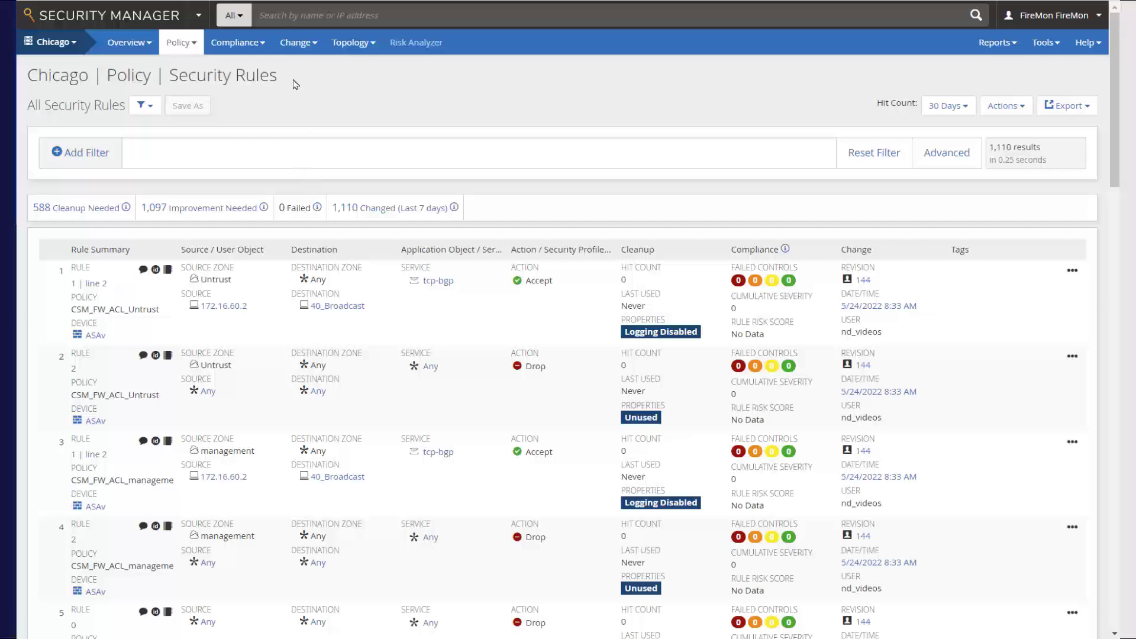
Step: Bulk-update the rule documentation of all Chicago security rules, replacing every Business Unit value with "Chicago", and submit the change
click(1013, 107)
click(957, 131)
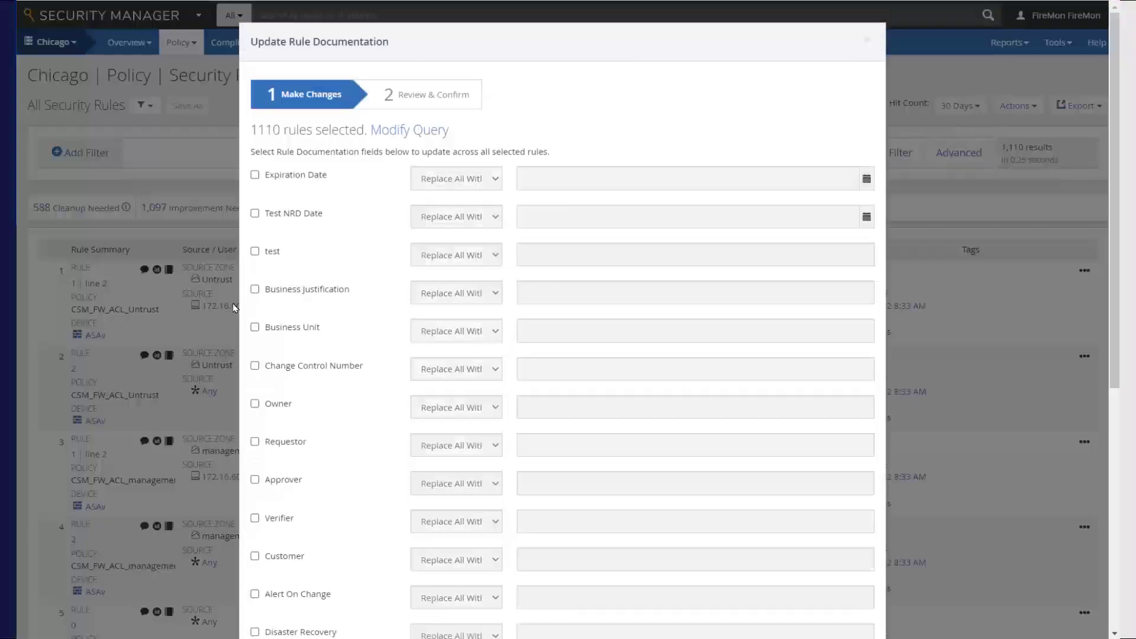
click(255, 328)
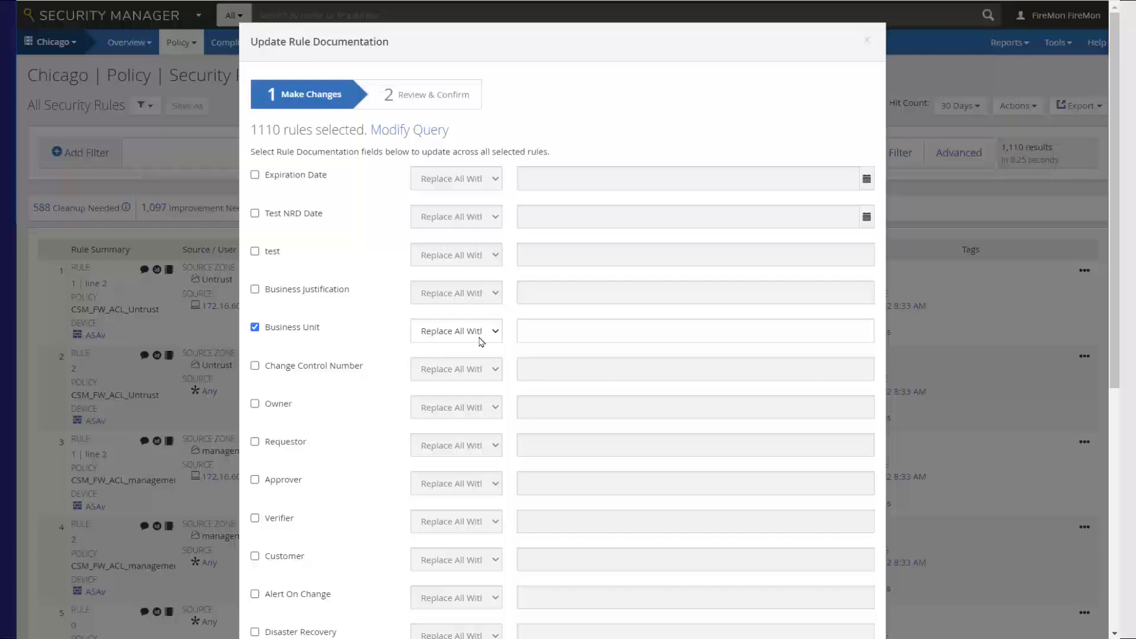
click(550, 337)
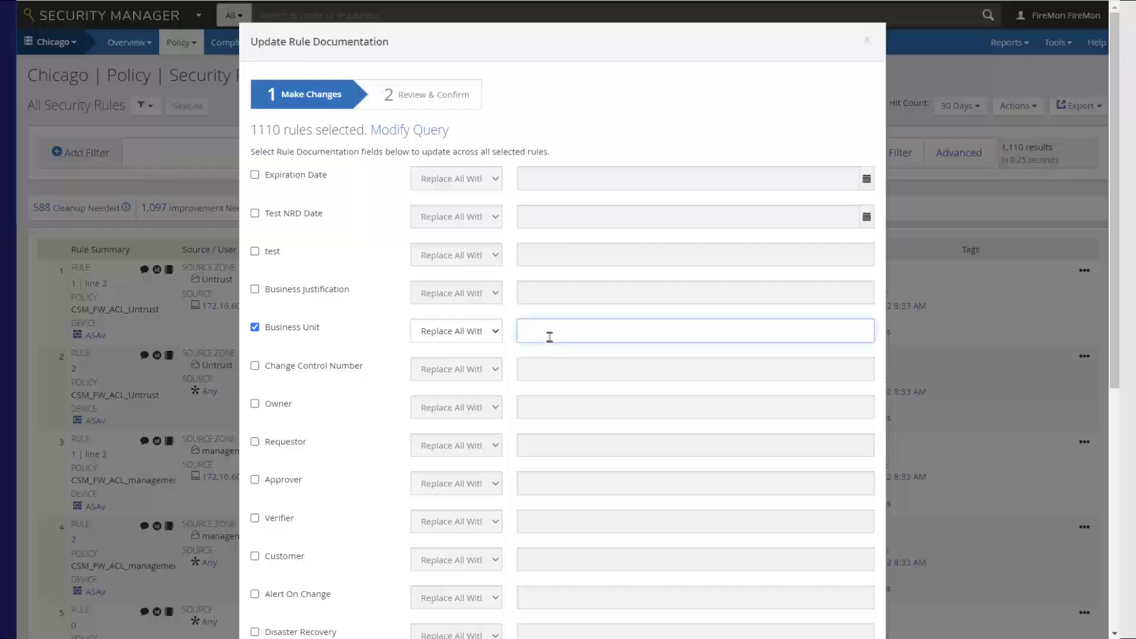
text(Chicago)
drag(1116, 346, 1118, 595)
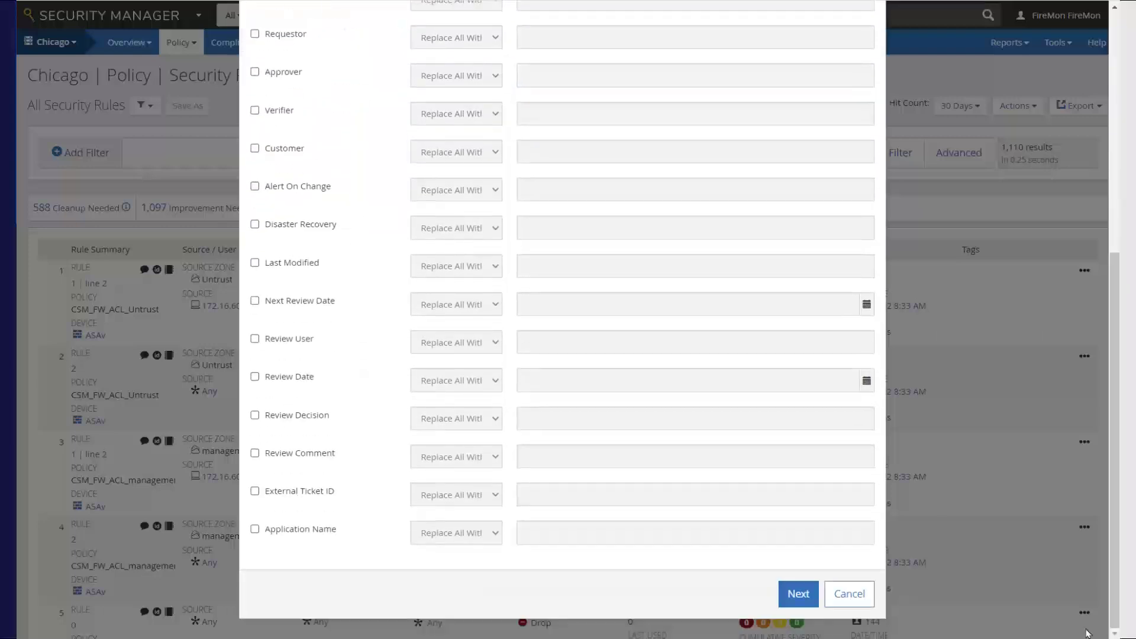
click(790, 597)
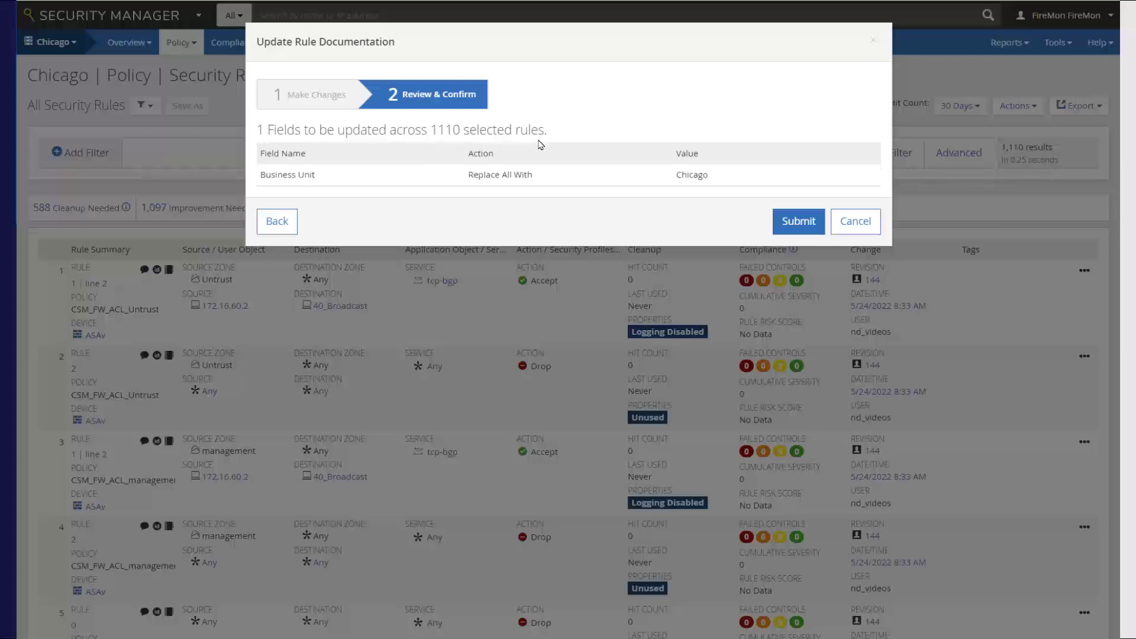
click(795, 222)
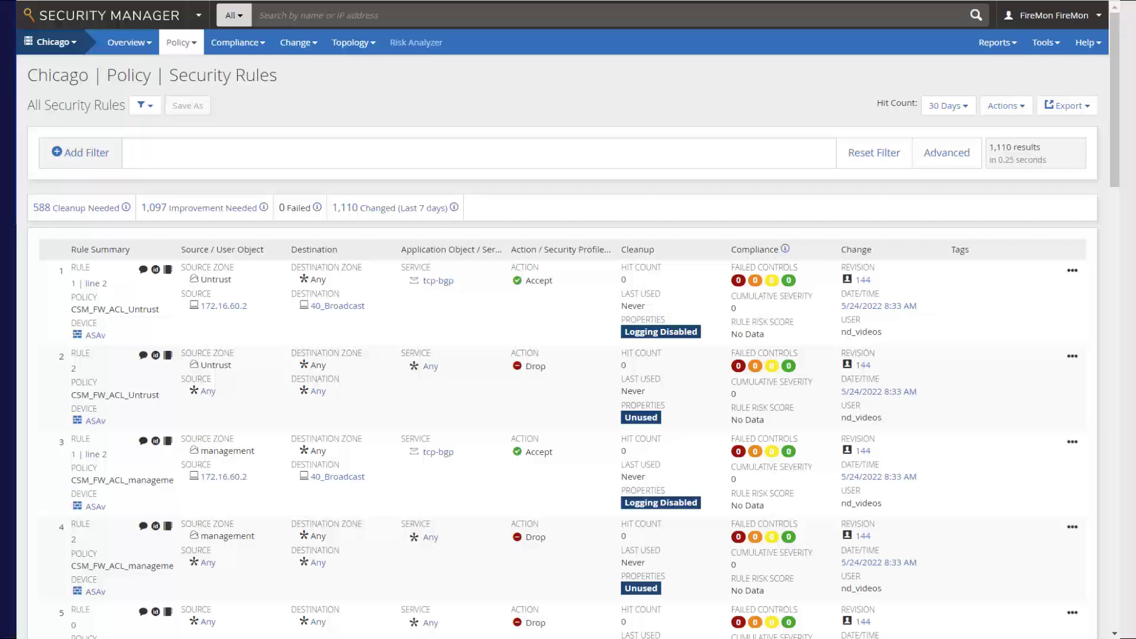
Step: Check the bulk update by filtering the Chicago security rules to those whose Business Unit equals "Chicago"
click(57, 155)
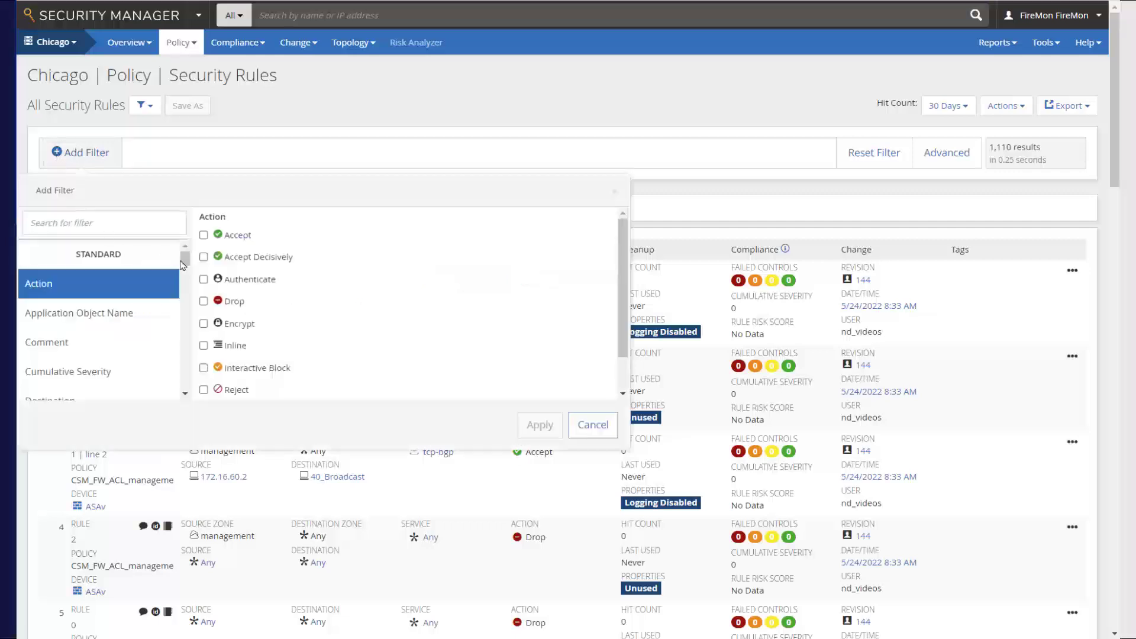
drag(182, 261, 188, 350)
click(68, 332)
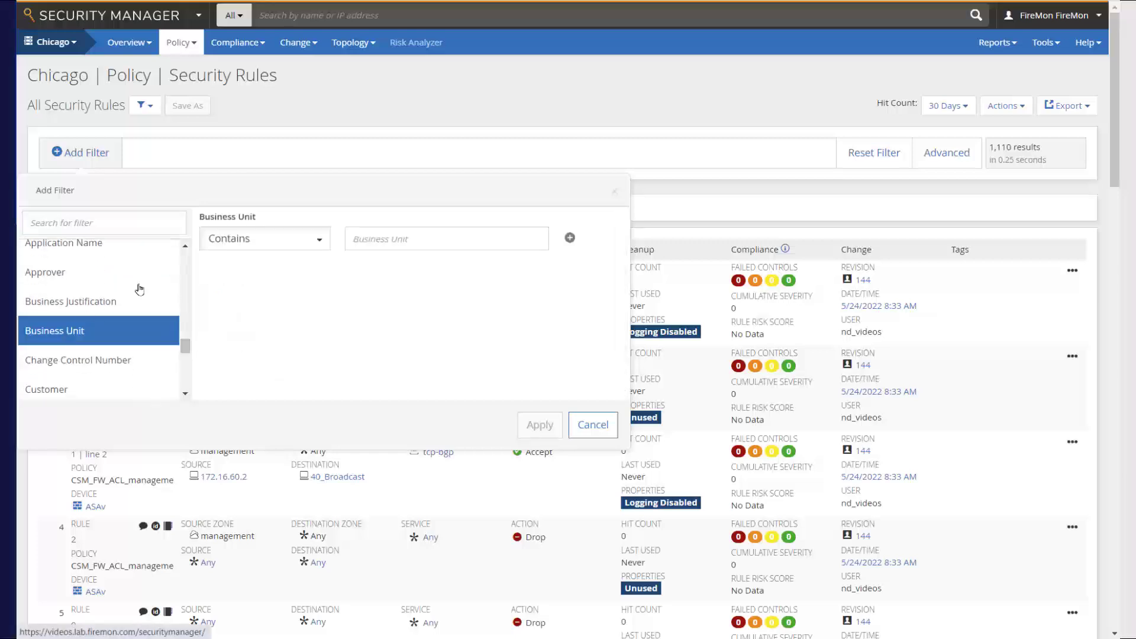
click(319, 239)
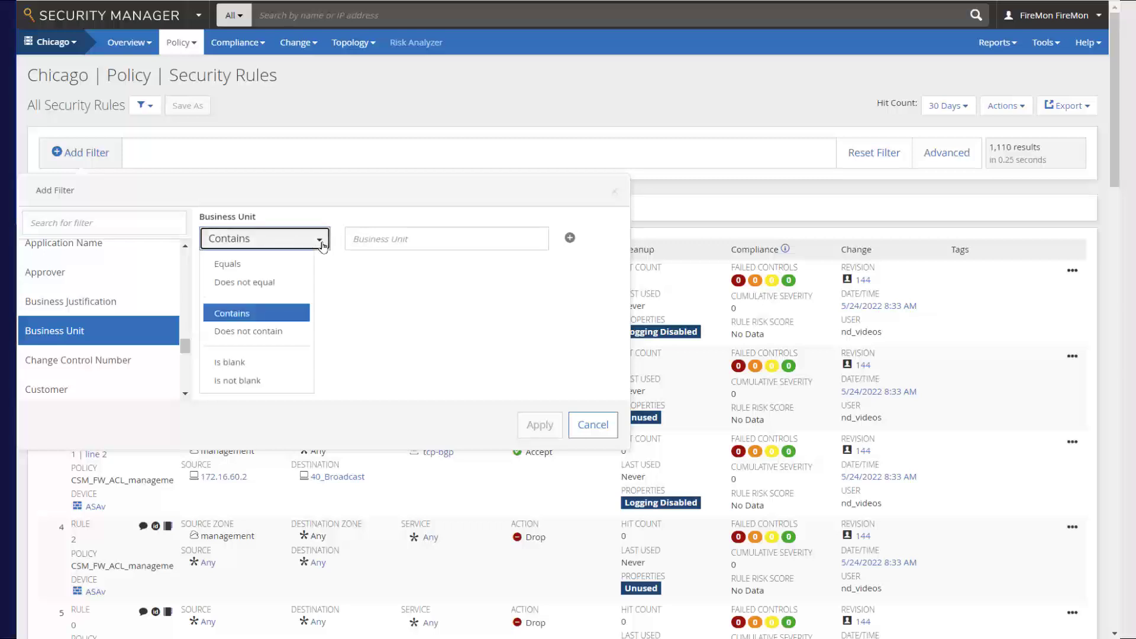
click(228, 264)
click(388, 239)
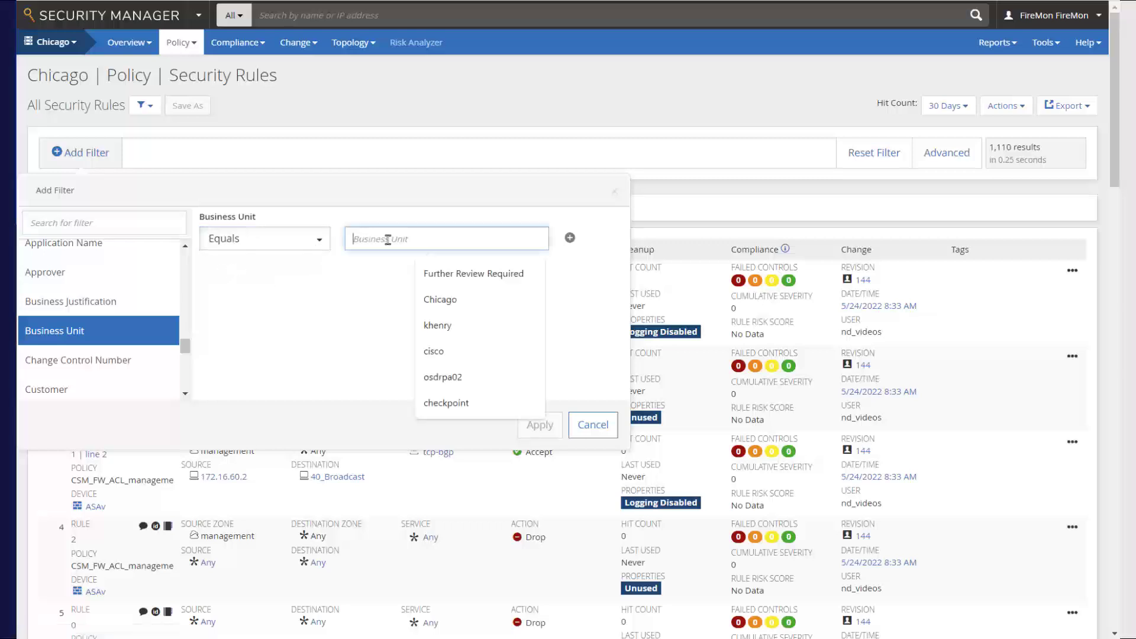
click(442, 302)
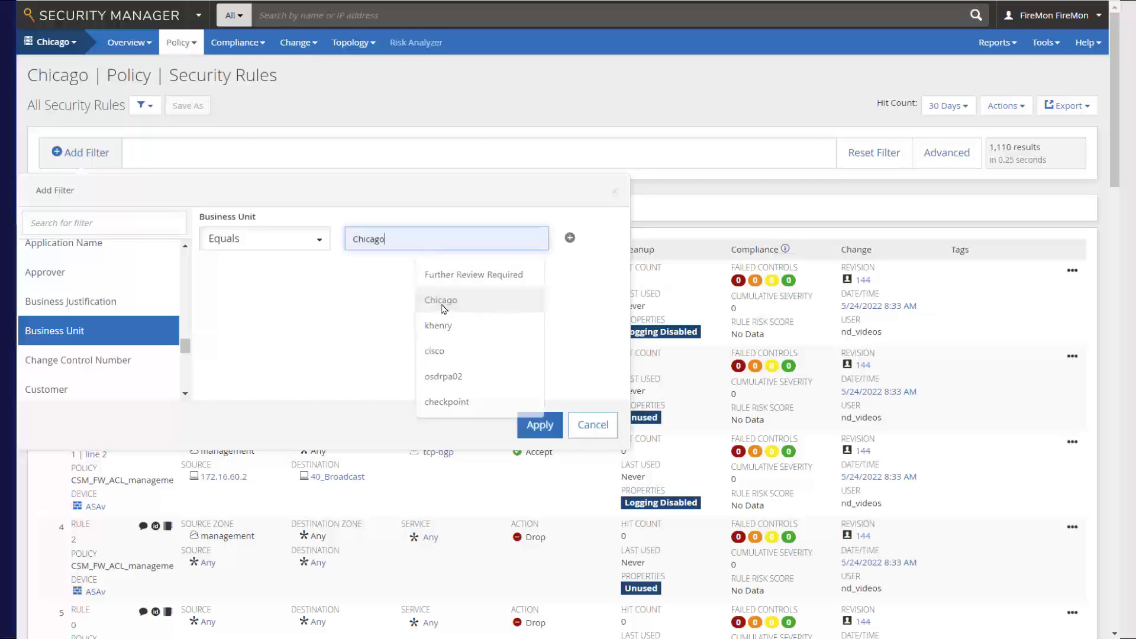
click(537, 429)
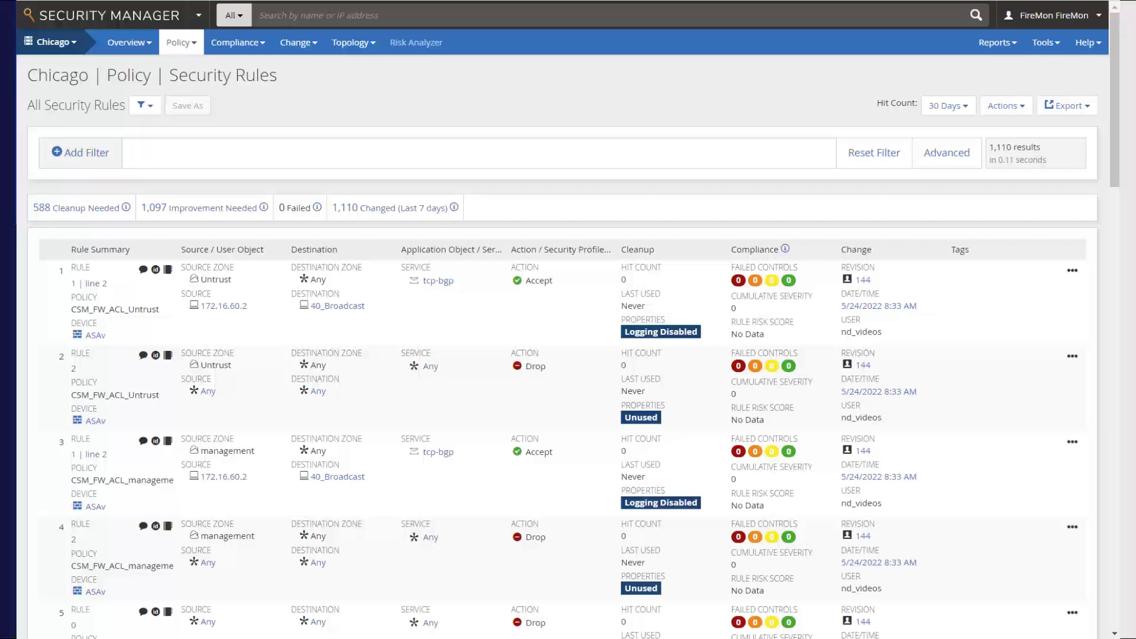
Step: Switch the scope from the Chicago device group to Enterprise and open its security rules
click(57, 46)
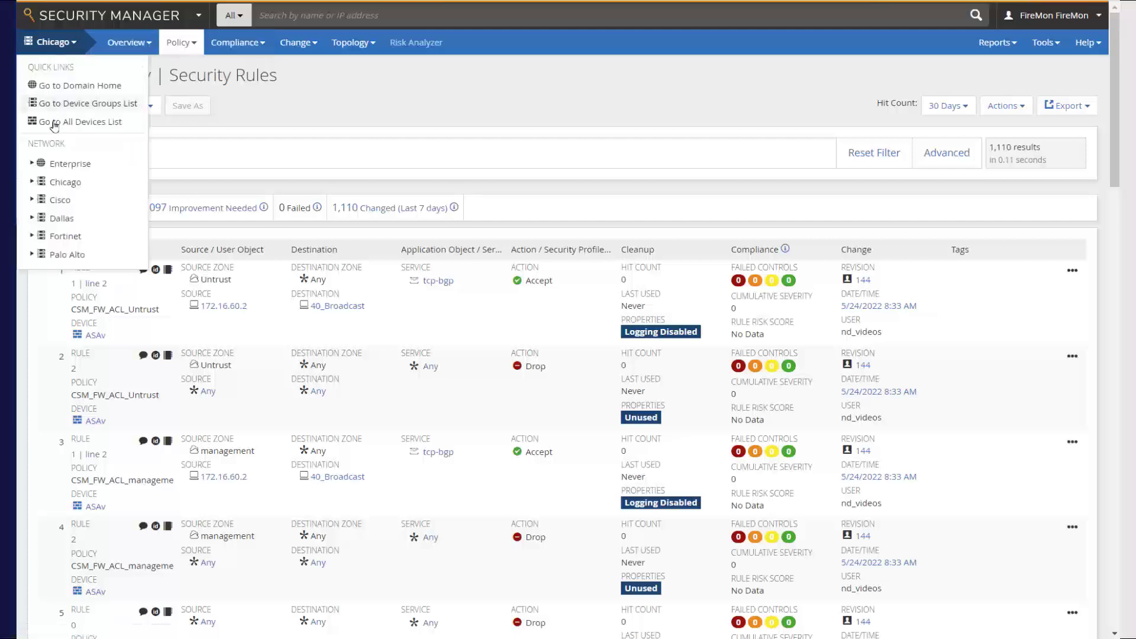
click(61, 163)
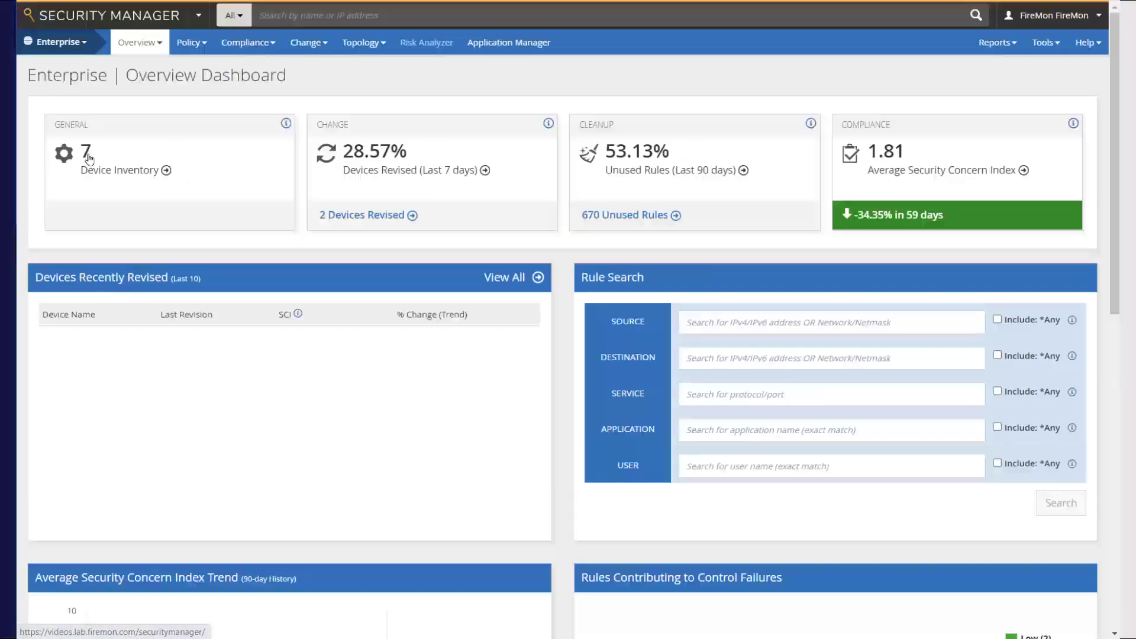
click(190, 43)
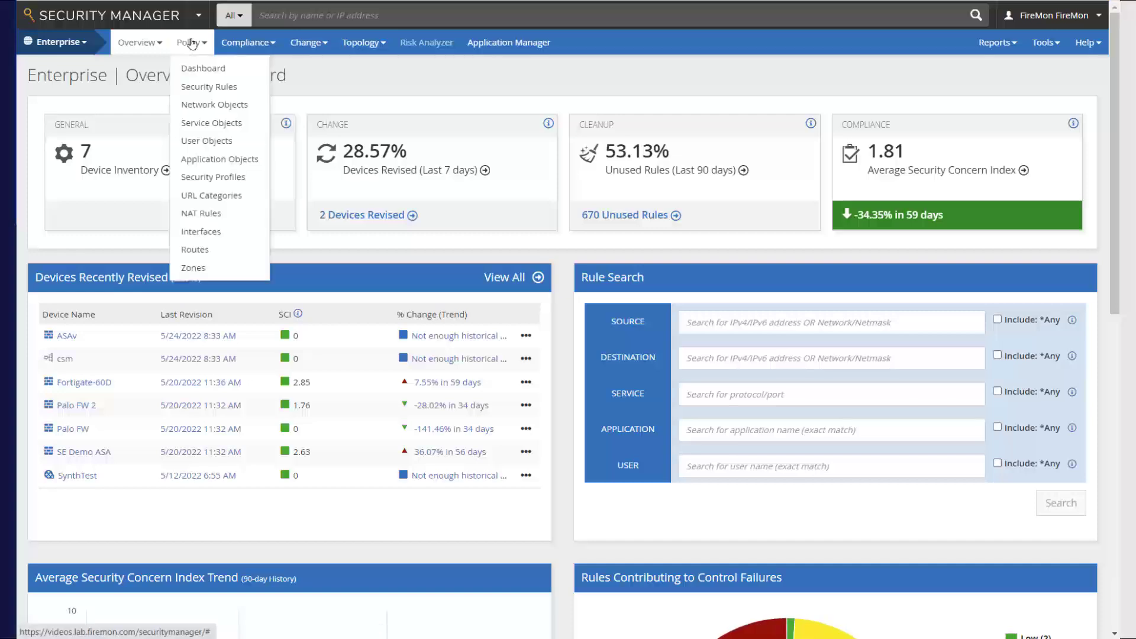
click(199, 90)
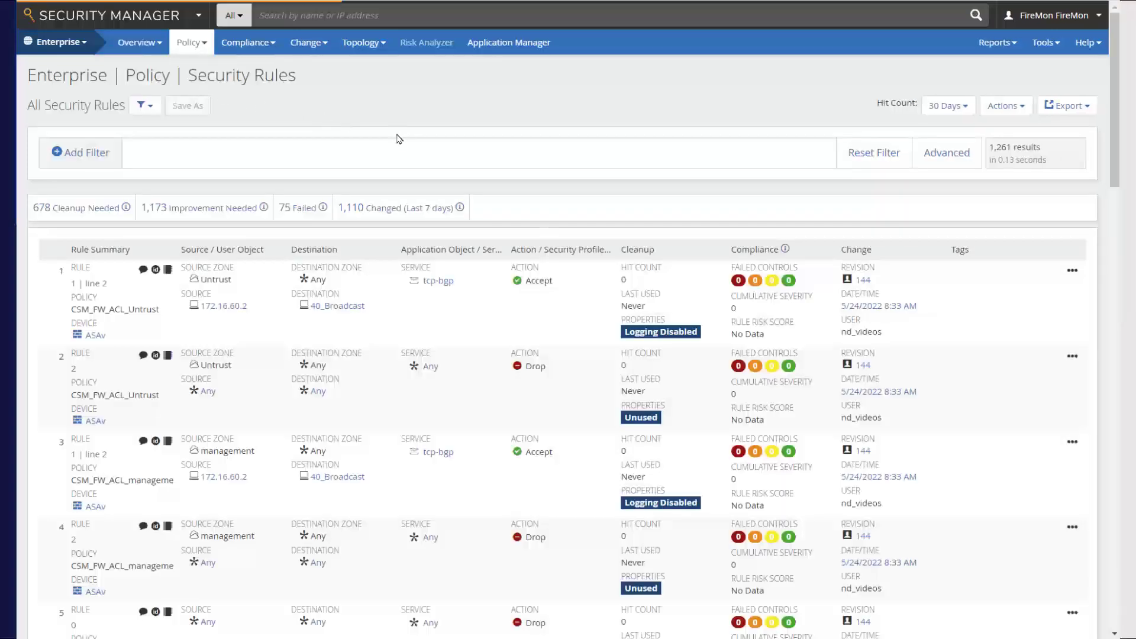